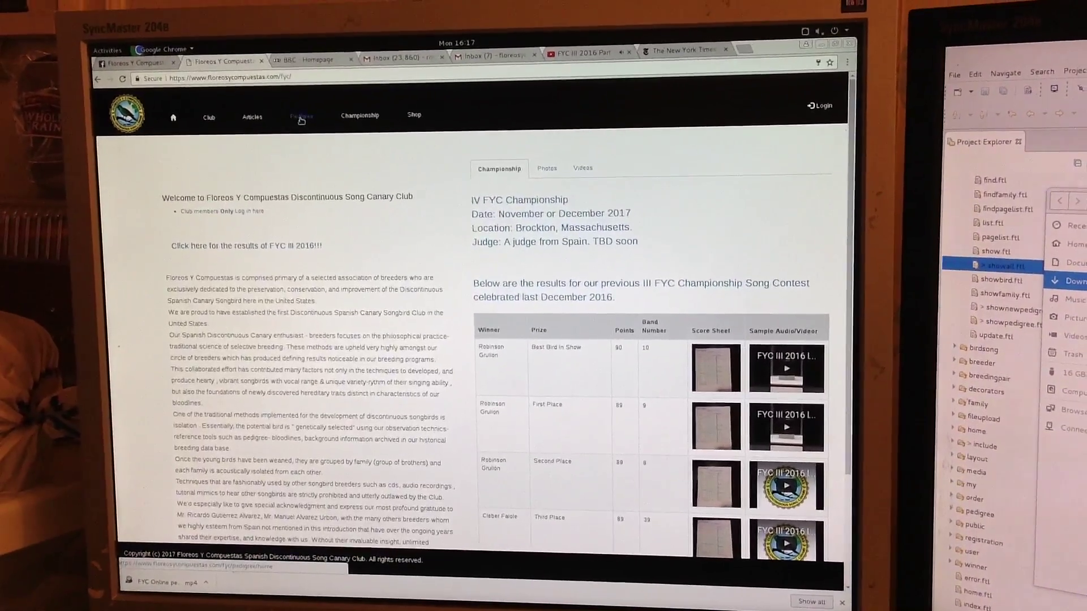
Step: Log in to the Floreos Y Compuestas club member area with the pre-filled credentials
{"action": "left_click", "coordinate": [300, 119]}
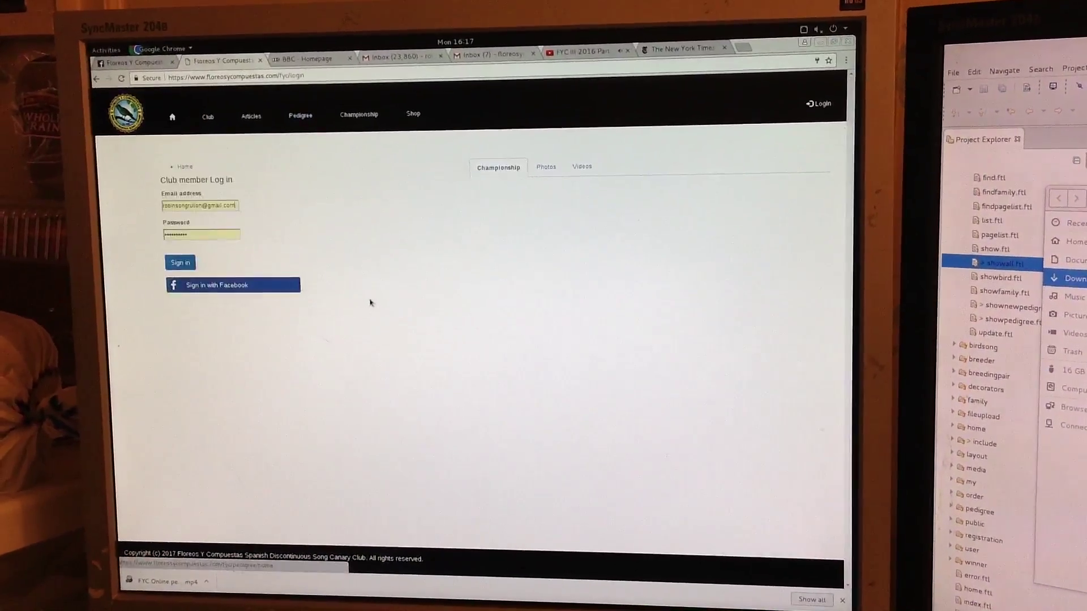
{"action": "left_click", "coordinate": [187, 245]}
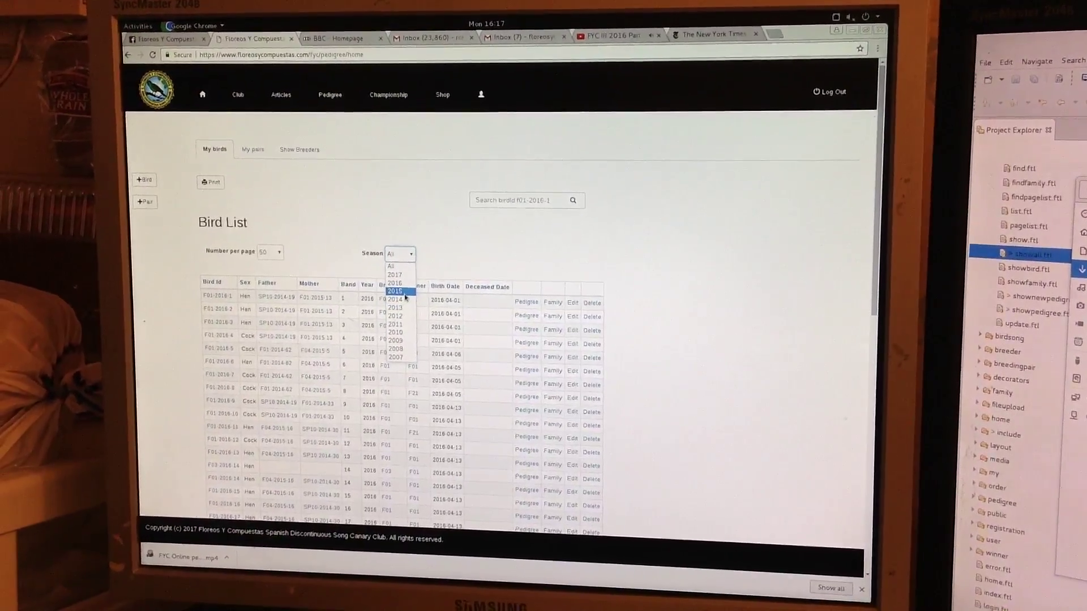
Step: Filter birds to the 2015 season, search for hen F01-2016-11 and open her pedigree
{"action": "left_click", "coordinate": [396, 292]}
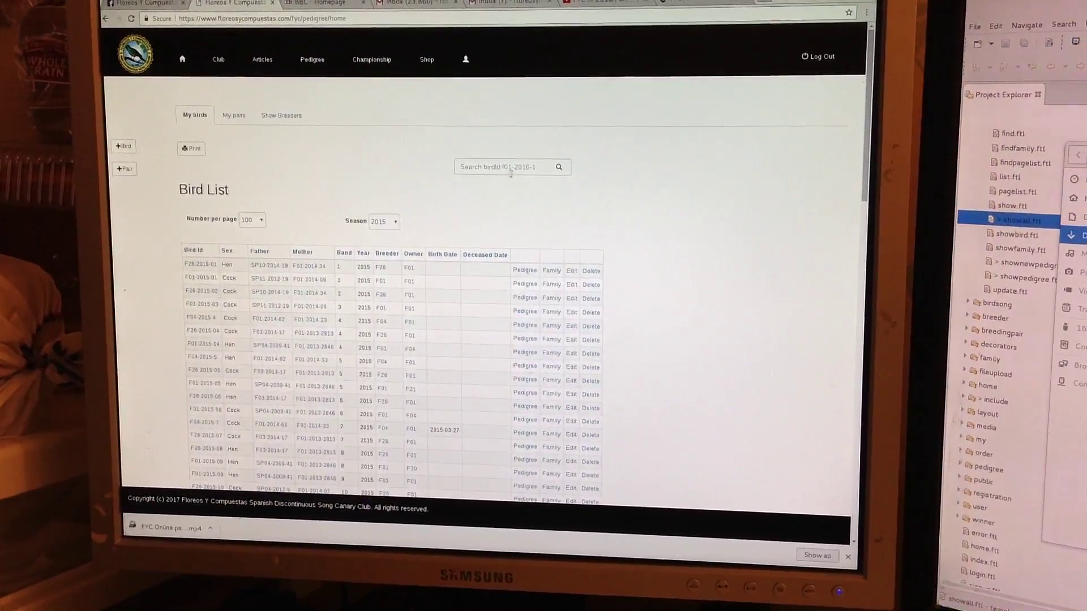
{"action": "left_click", "coordinate": [511, 167]}
{"action": "type", "text": "f0"}
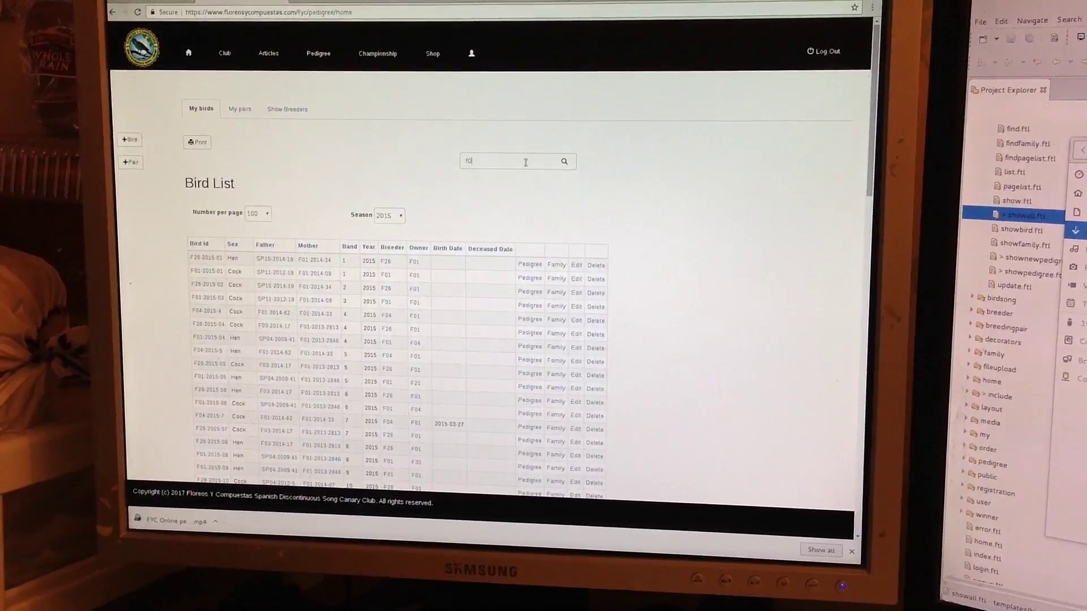
{"action": "type", "text": "F01-"}
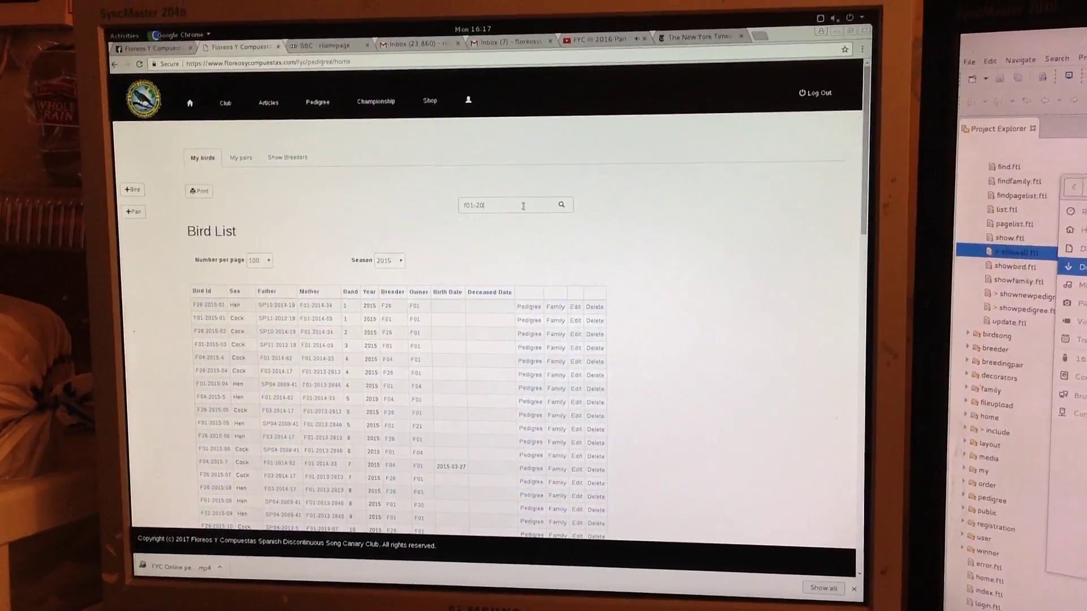
{"action": "type", "text": "5"}
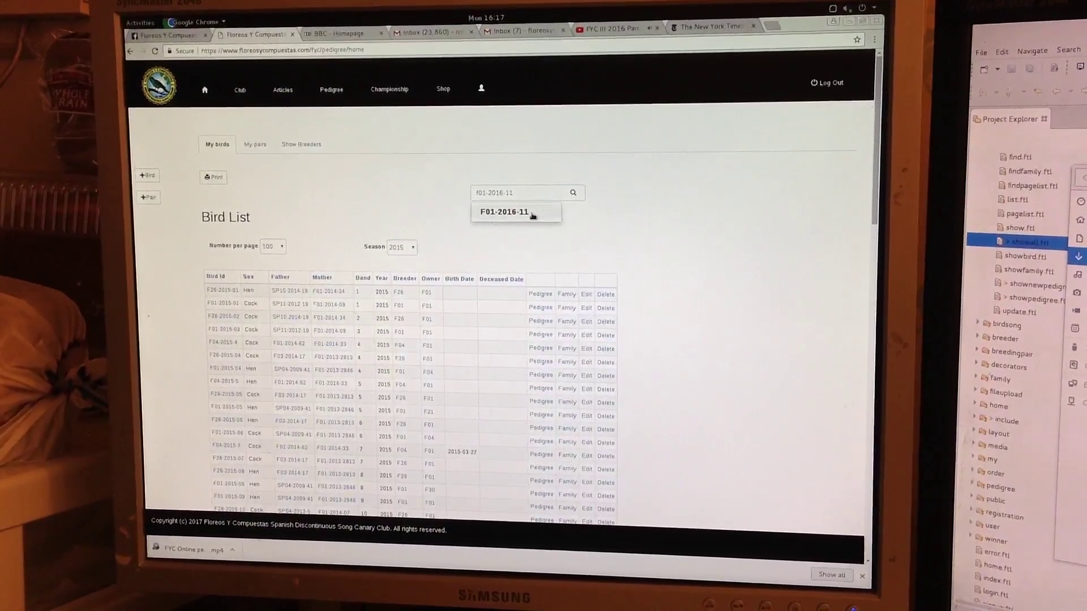
{"action": "left_click", "coordinate": [532, 214]}
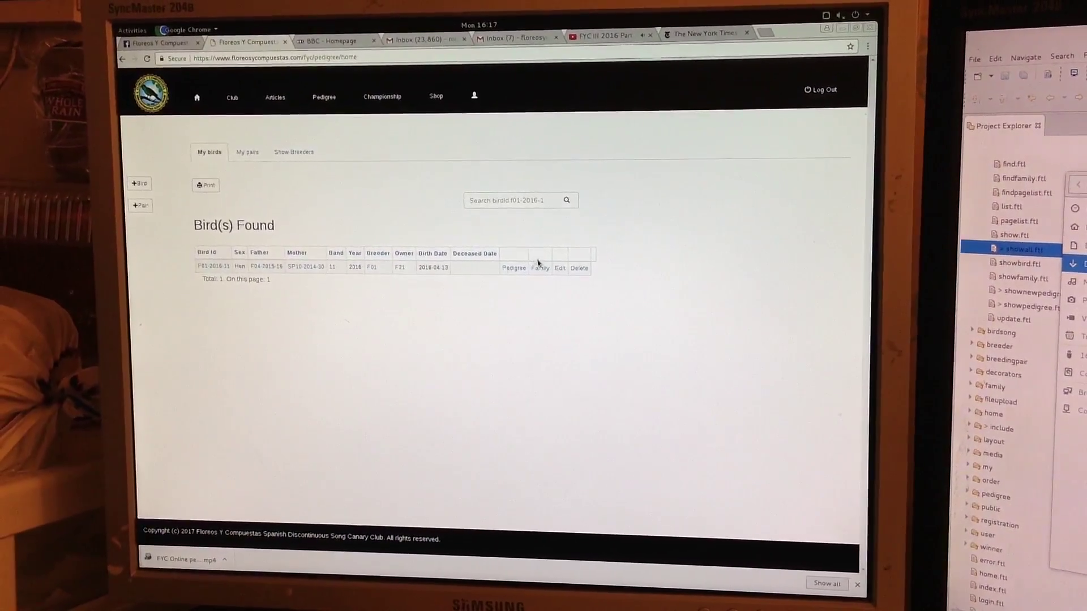
{"action": "left_click", "coordinate": [514, 268]}
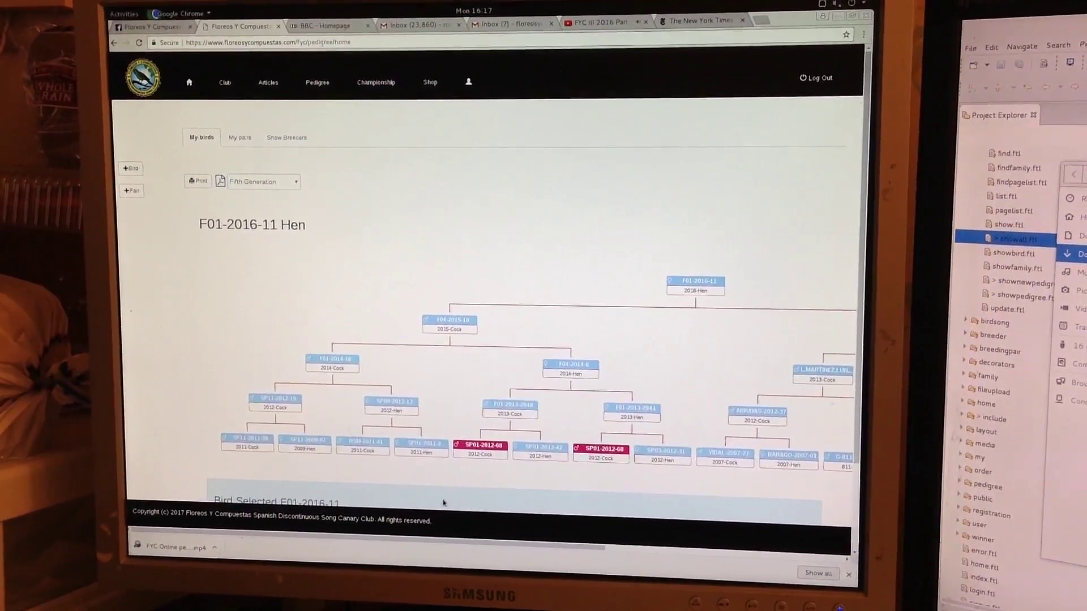
{"action": "mouse_move", "coordinate": [305, 556]}
{"action": "left_mouse_down"}
{"action": "mouse_move", "coordinate": [633, 531]}
{"action": "mouse_move", "coordinate": [207, 501]}
{"action": "left_mouse_up"}
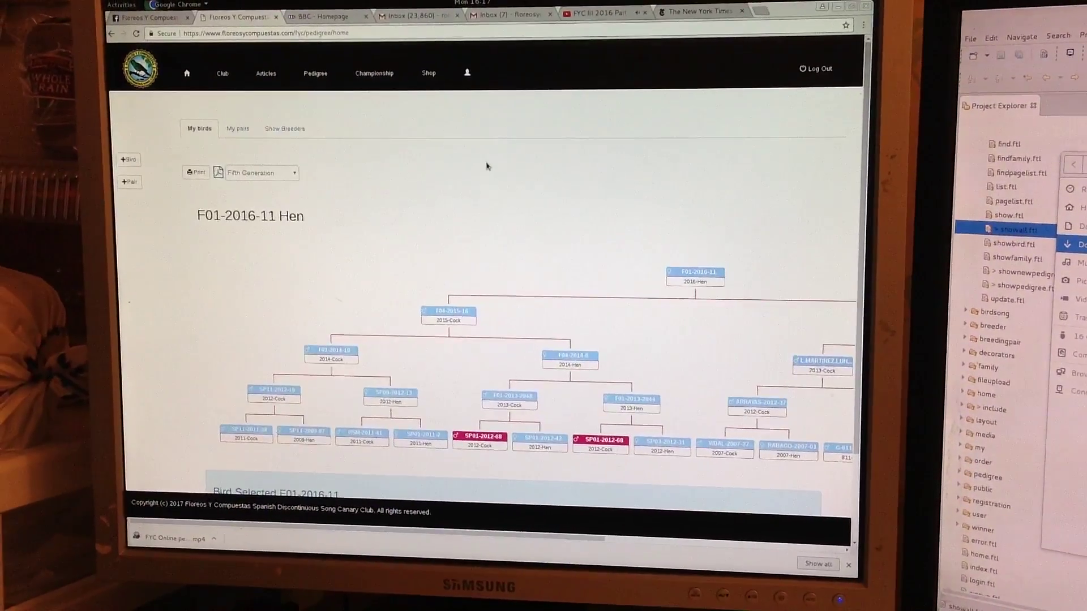
{"action": "scroll", "coordinate": [487, 165], "scroll_direction": "down", "scroll_amount": 2}
{"action": "scroll", "coordinate": [486, 166], "scroll_direction": "up", "scroll_amount": 2}
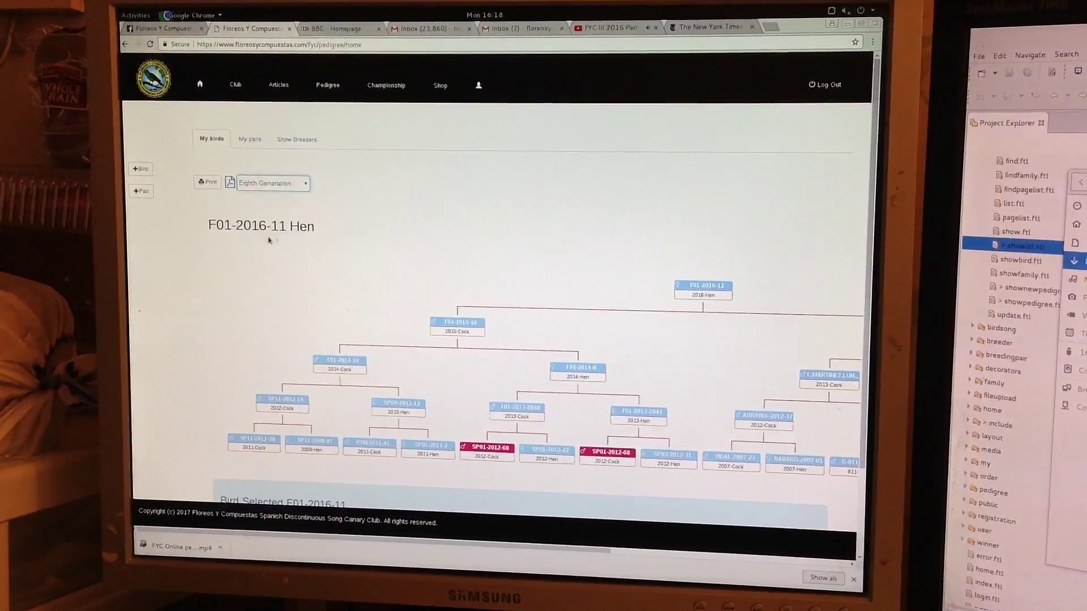
Step: Reload the pedigree page so the tree shows eight generations
{"action": "key", "text": "F5"}
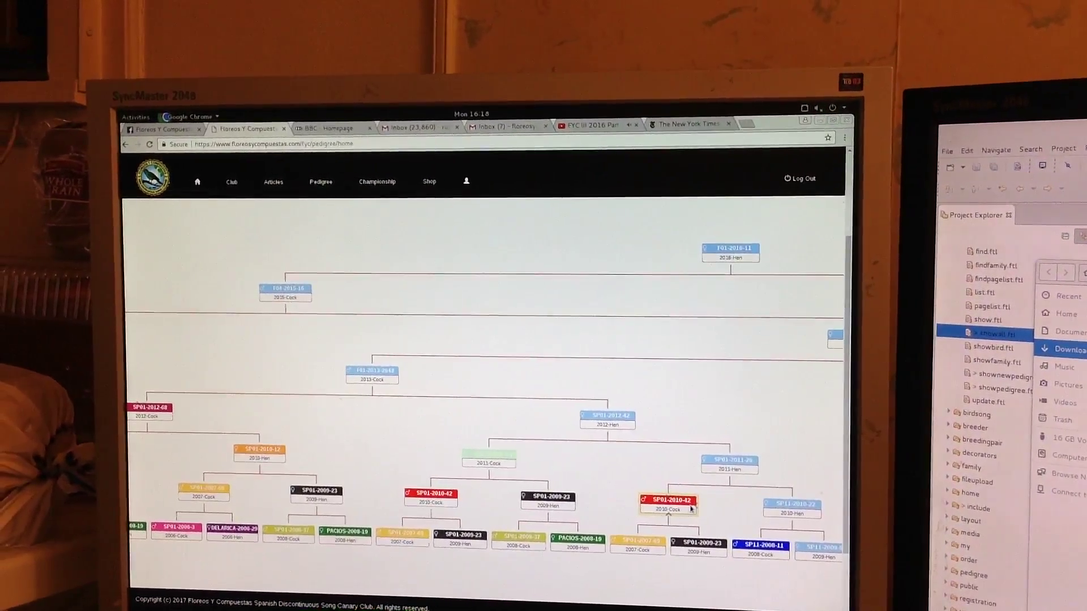
{"action": "left_click_drag", "start_coordinate": [595, 597], "coordinate": [775, 597]}
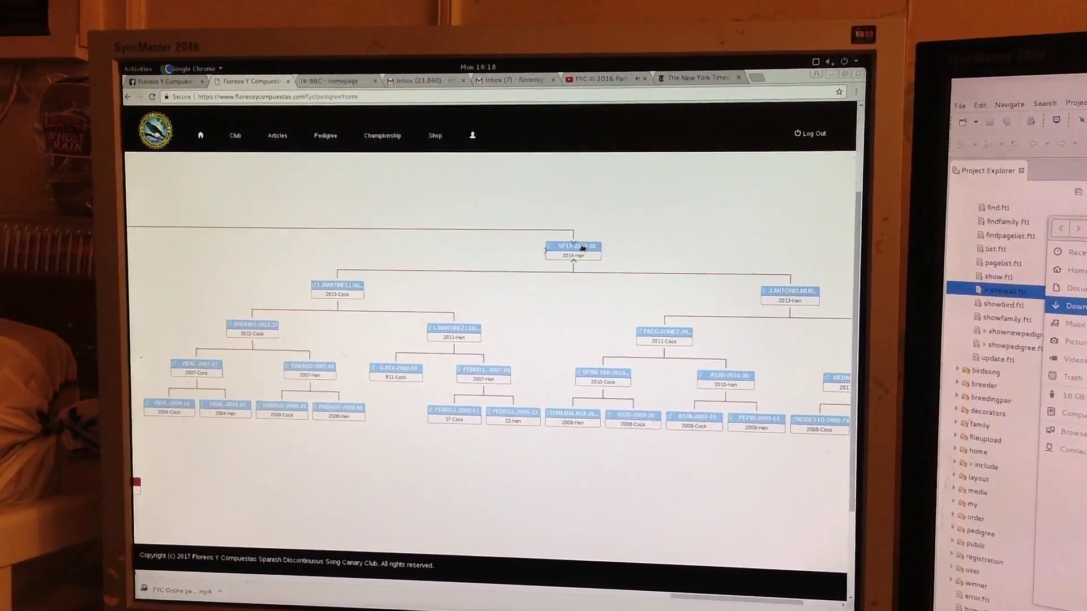
Step: Collapse the SP10-2014-30 and SP03-2012-31 branches, then reveal ancestors F04-2014-8 through F01-2016-11
{"action": "left_click", "coordinate": [582, 248]}
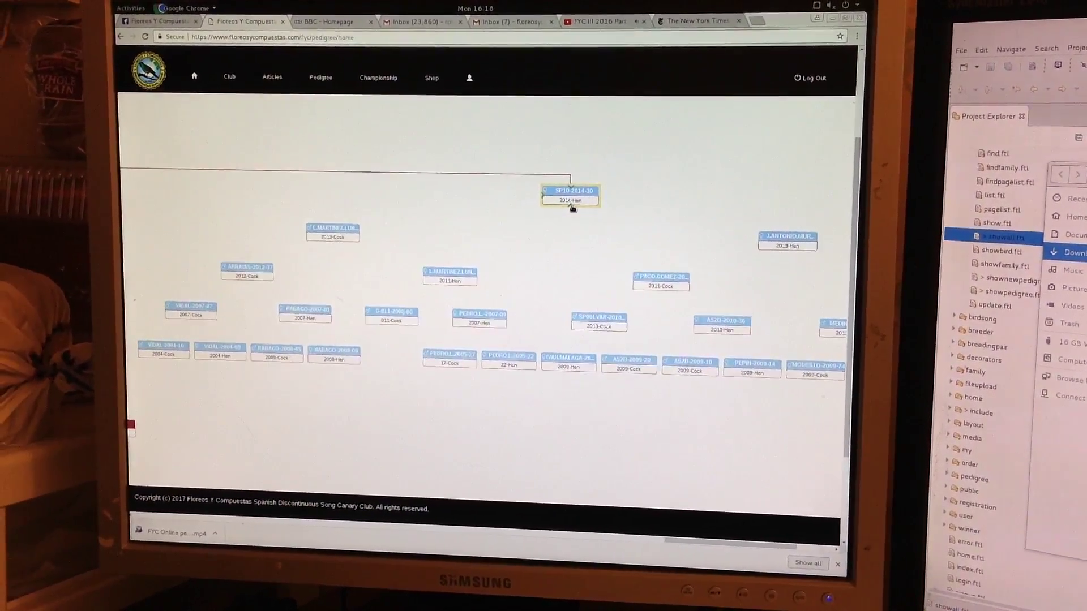
{"action": "left_click", "coordinate": [572, 207]}
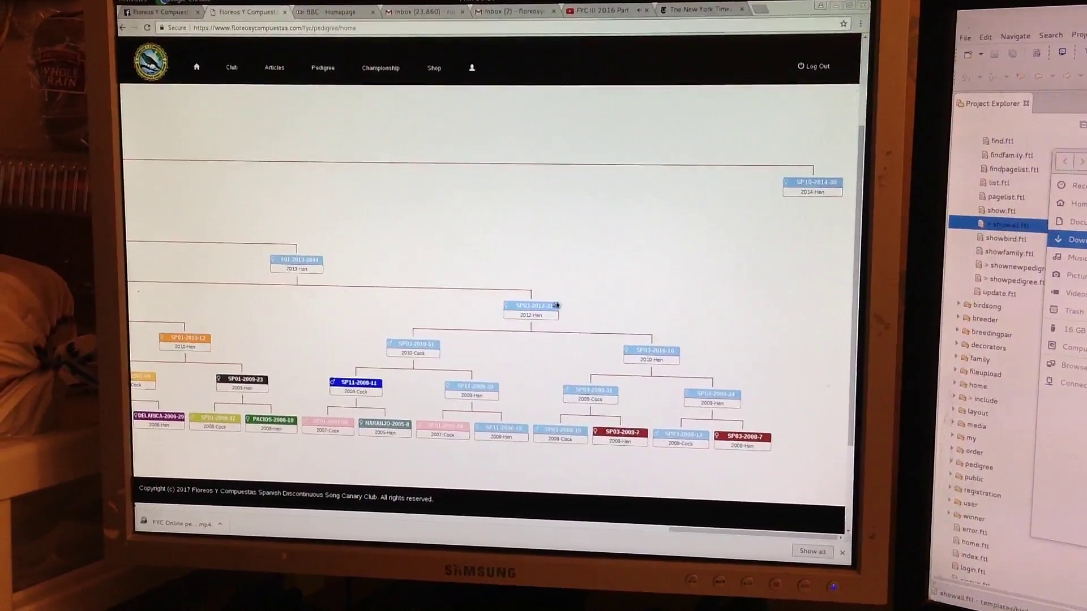
{"action": "left_click", "coordinate": [557, 305]}
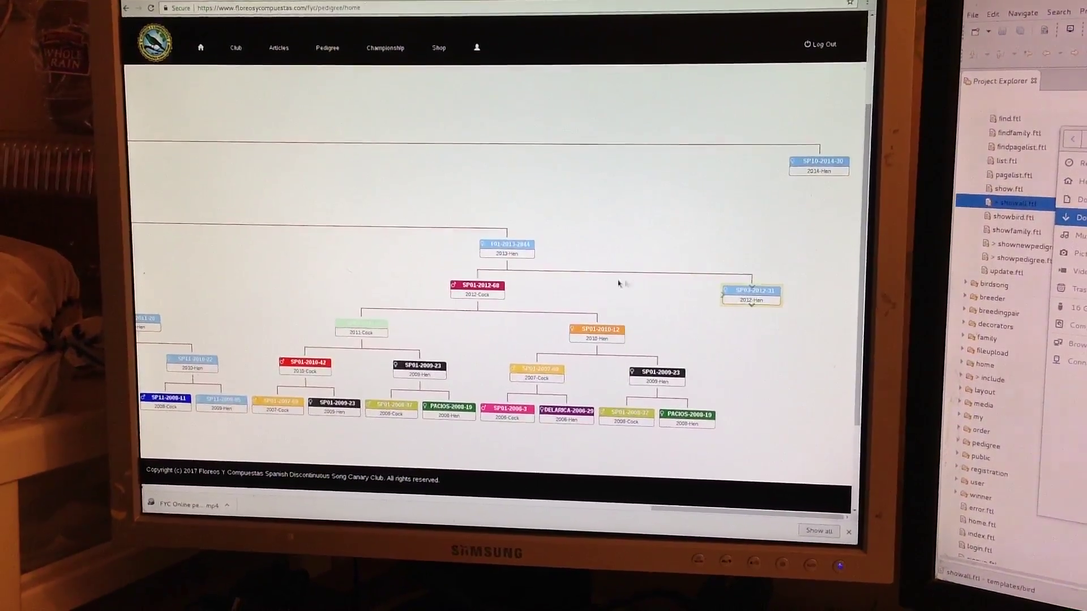
{"action": "left_click", "coordinate": [492, 241]}
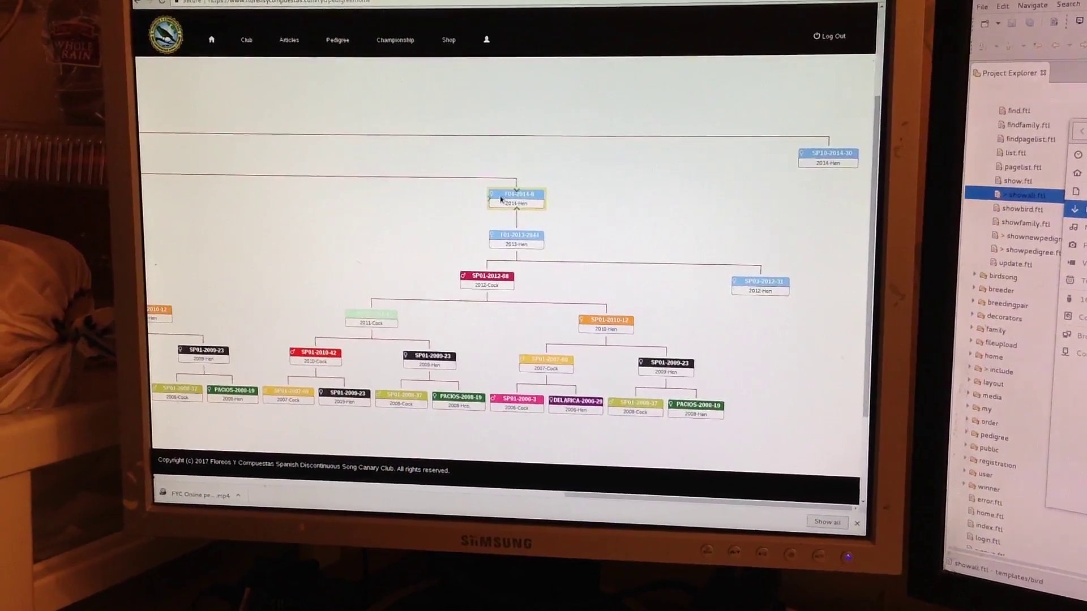
{"action": "left_click", "coordinate": [527, 201]}
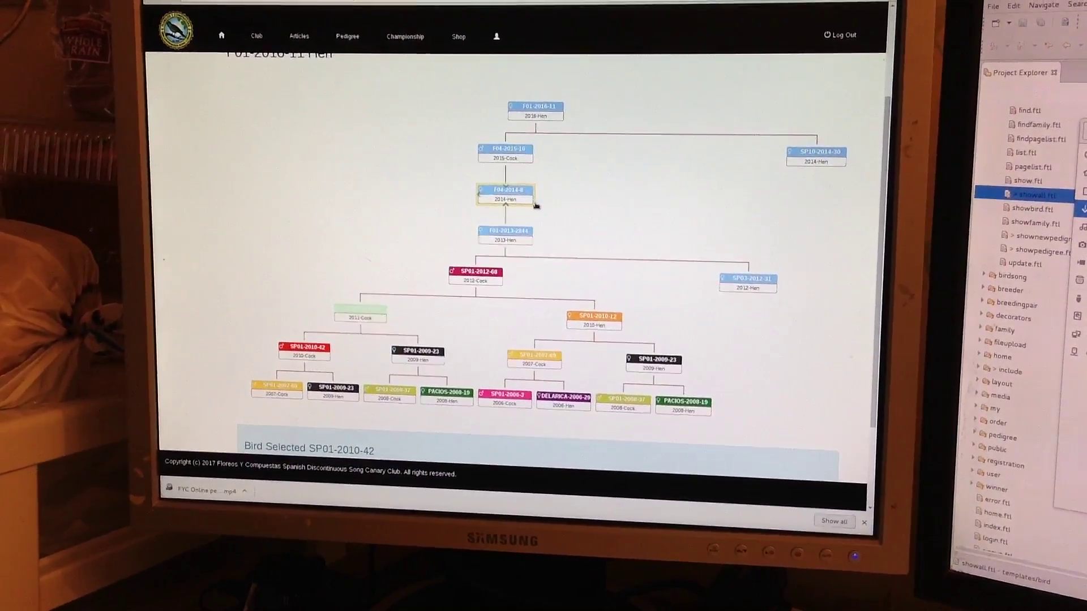
{"action": "scroll", "coordinate": [594, 209], "scroll_direction": "down", "scroll_amount": 1}
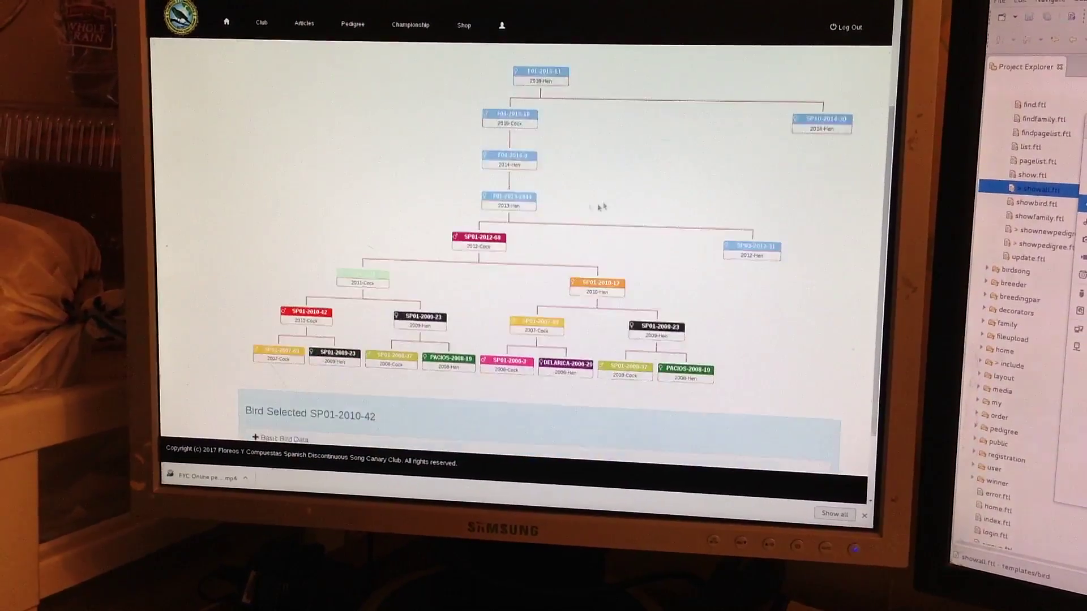
{"action": "scroll", "coordinate": [561, 315], "scroll_direction": "up", "scroll_amount": 3}
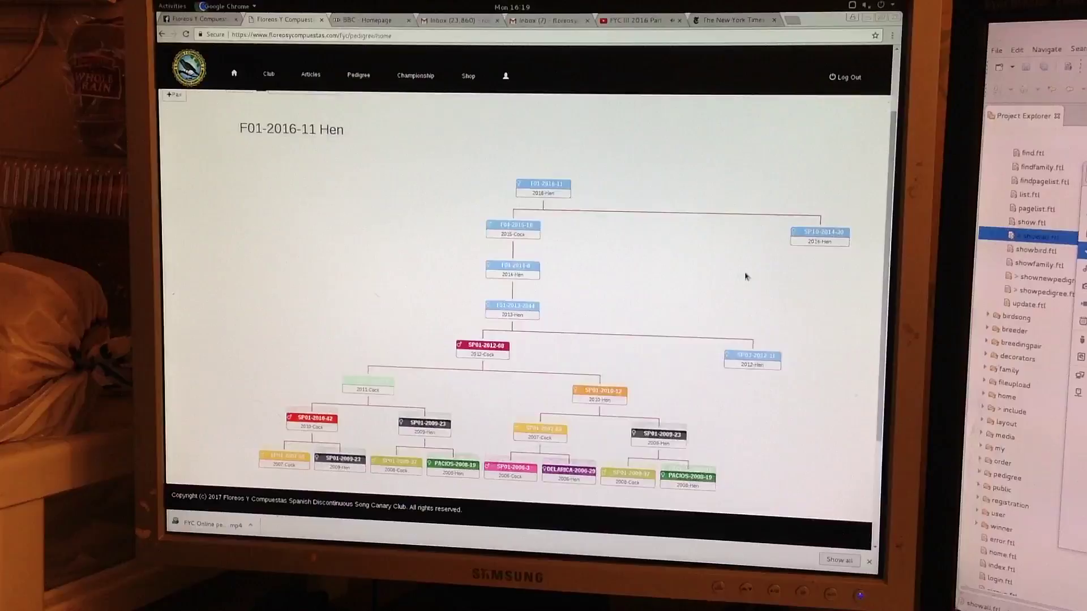
Step: Collapse the tree, expand SP10-2014-30, MEDINA-2012-50, SPOULVAN-2008 and the 2011/2010 cocks at eight generations
{"action": "left_click", "coordinate": [753, 344]}
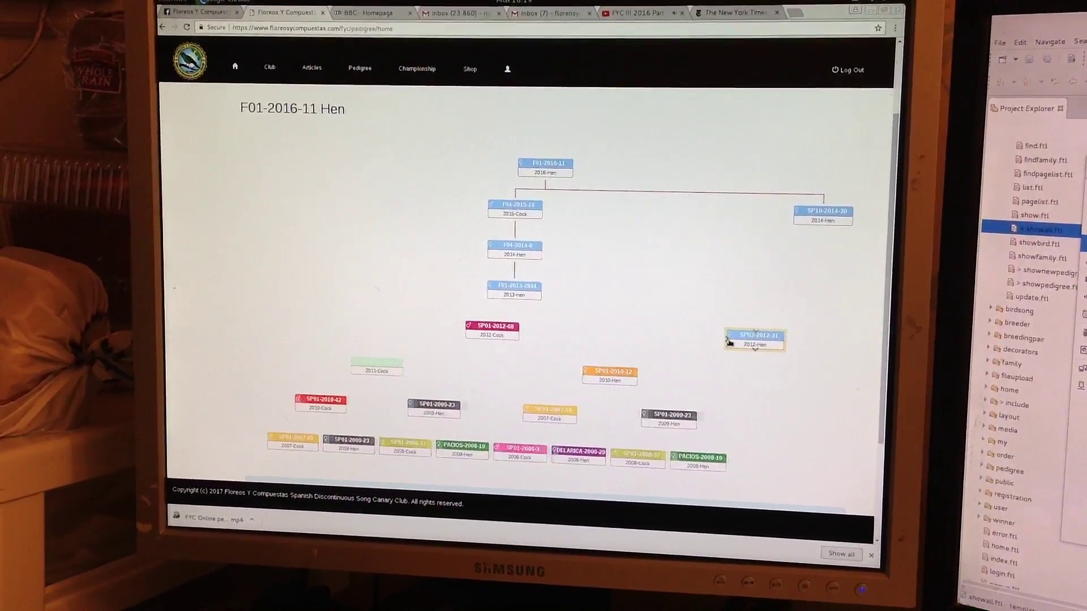
{"action": "scroll", "coordinate": [347, 269], "scroll_direction": "up", "scroll_amount": 2}
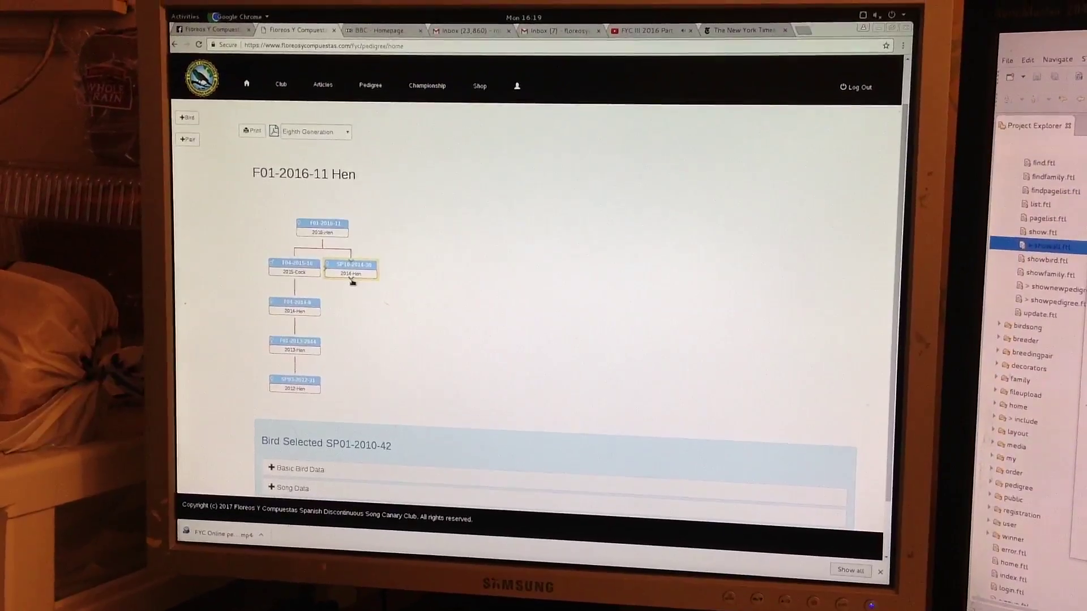
{"action": "left_click", "coordinate": [347, 257]}
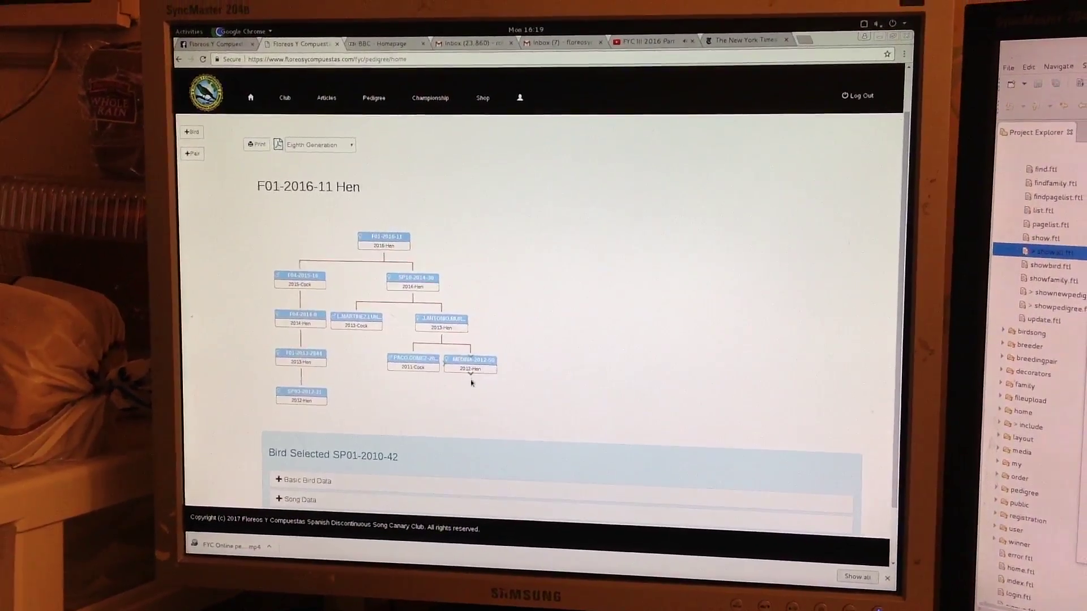
{"action": "left_click", "coordinate": [478, 355]}
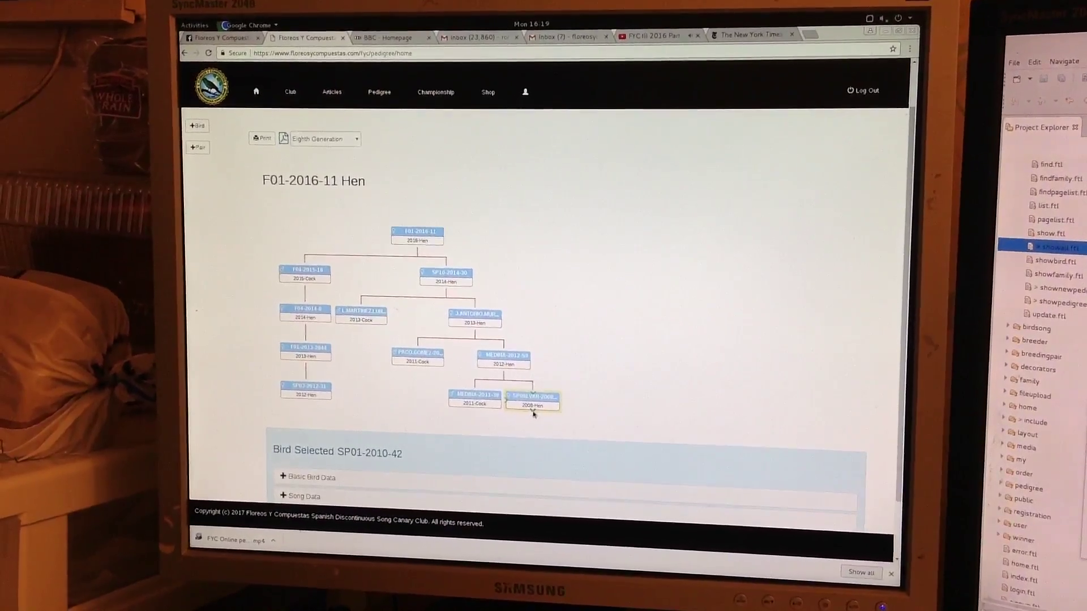
{"action": "left_click", "coordinate": [524, 415]}
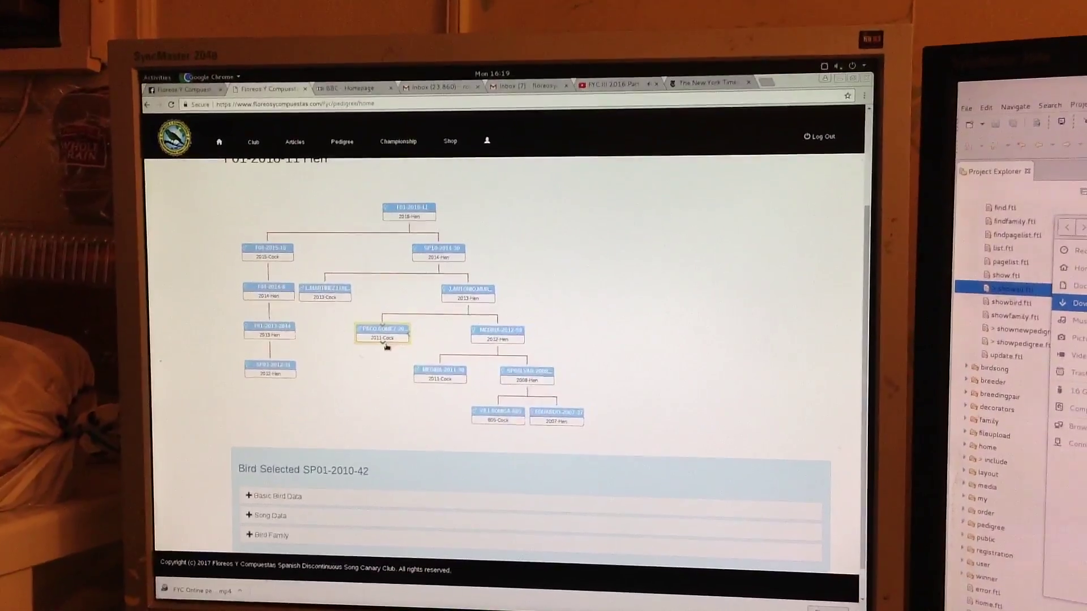
{"action": "left_click", "coordinate": [408, 333]}
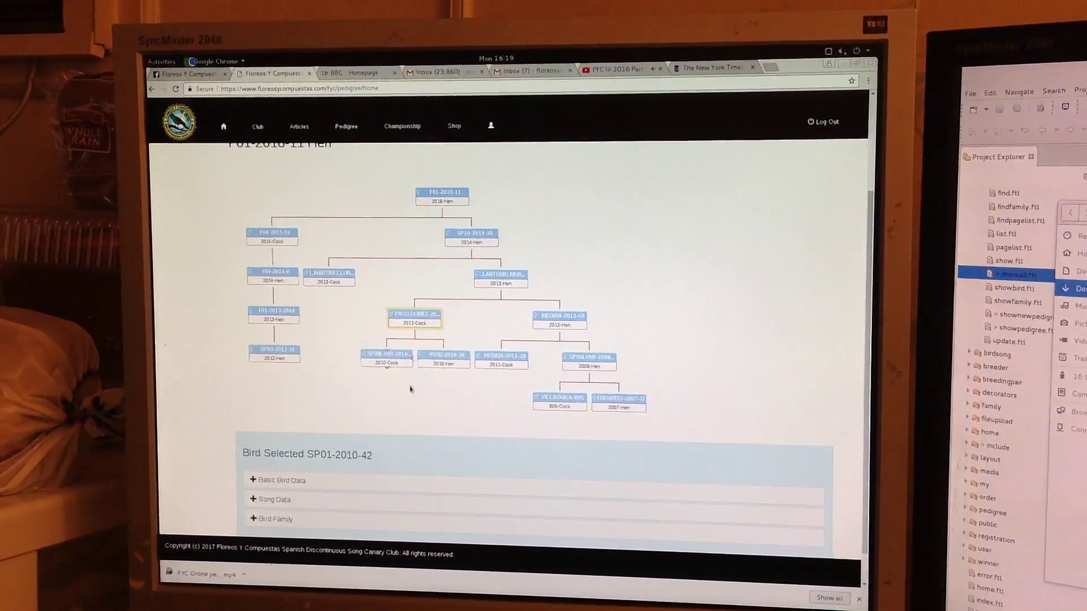
{"action": "left_click", "coordinate": [391, 350]}
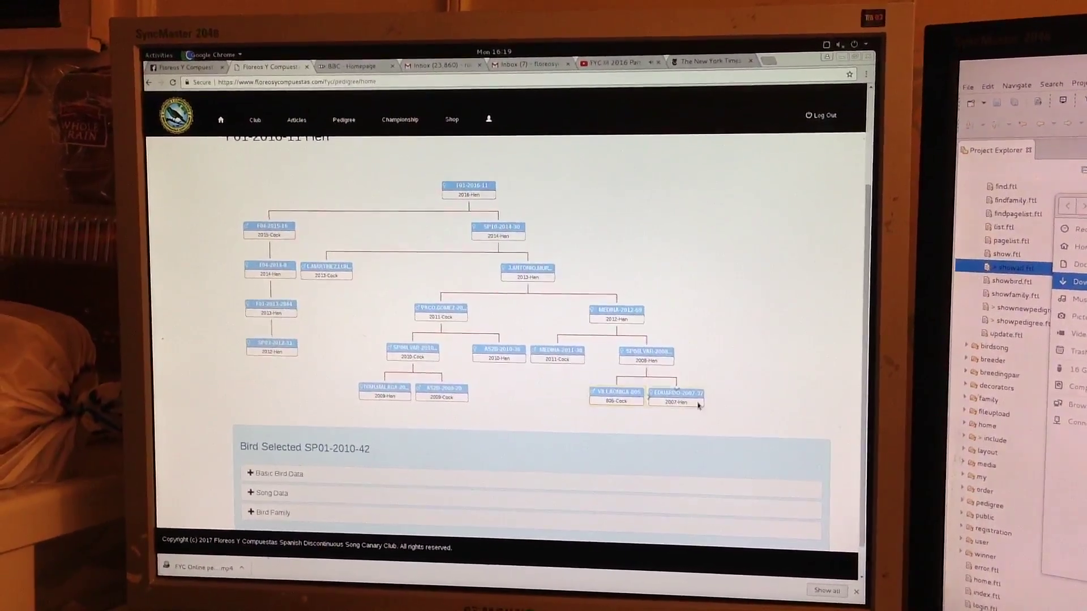
{"action": "scroll", "coordinate": [694, 408], "scroll_direction": "up", "scroll_amount": 3}
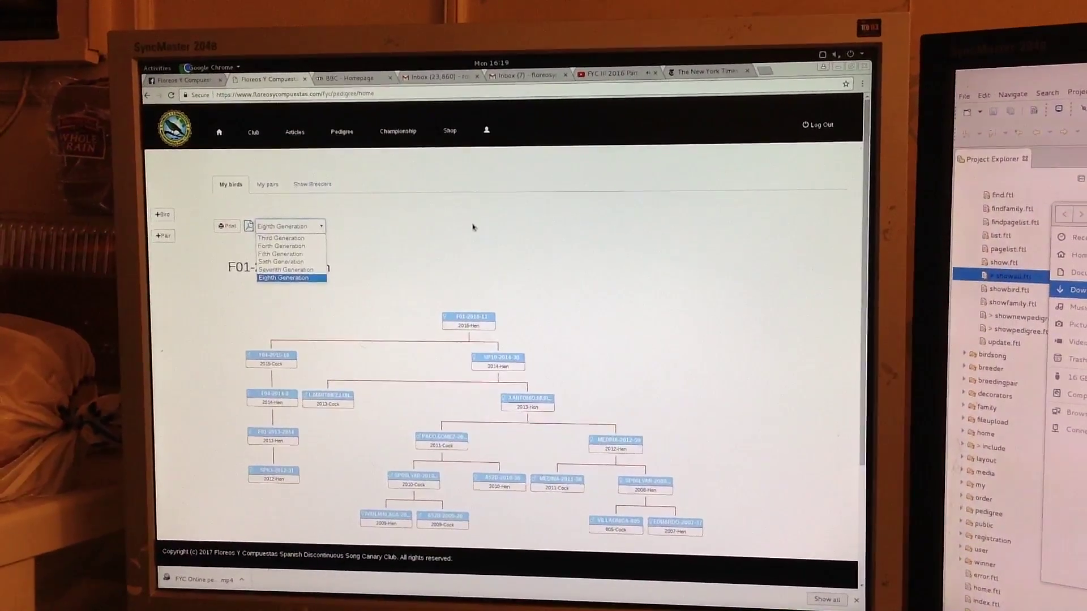
{"action": "left_click", "coordinate": [464, 234]}
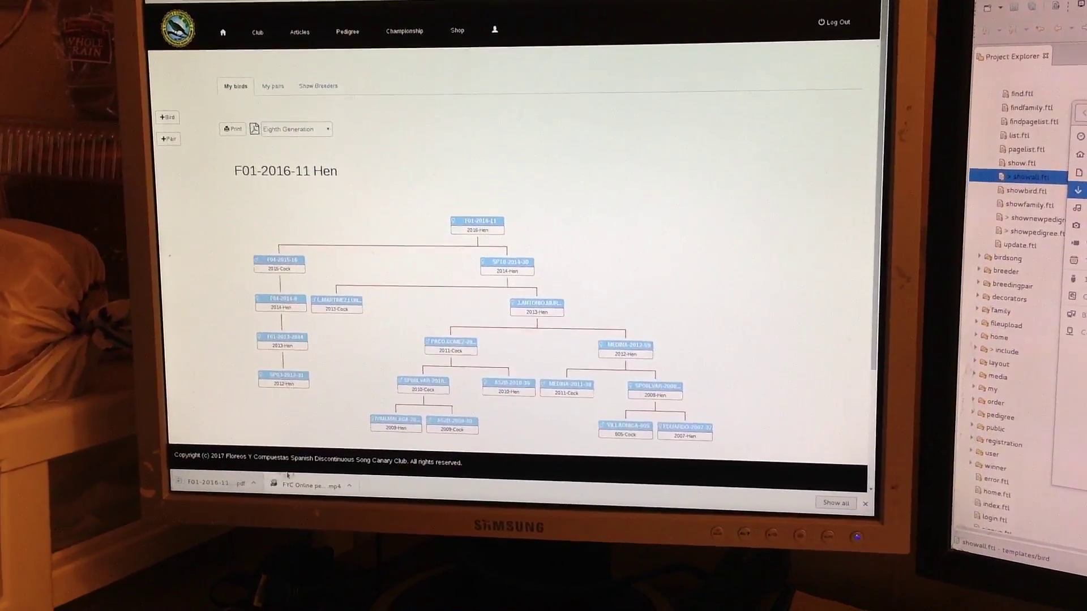
Step: Review the downloaded F01-2016-11 pedigree PDF in Chrome, then close it
{"action": "left_click", "coordinate": [227, 493]}
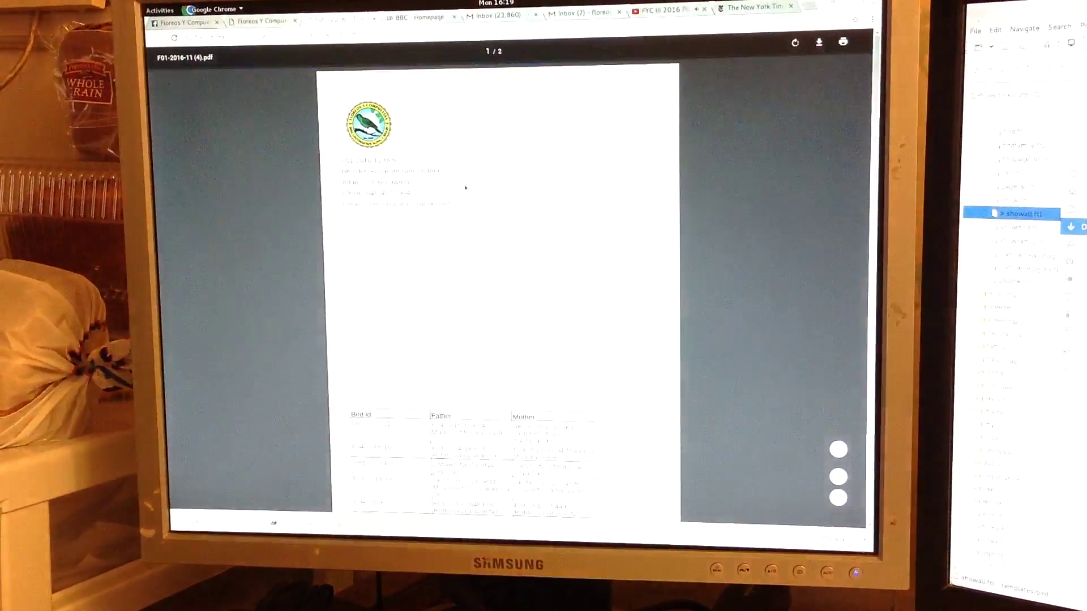
{"action": "scroll", "coordinate": [476, 306], "scroll_direction": "down", "scroll_amount": 3}
{"action": "scroll", "coordinate": [523, 308], "scroll_direction": "up", "scroll_amount": 3}
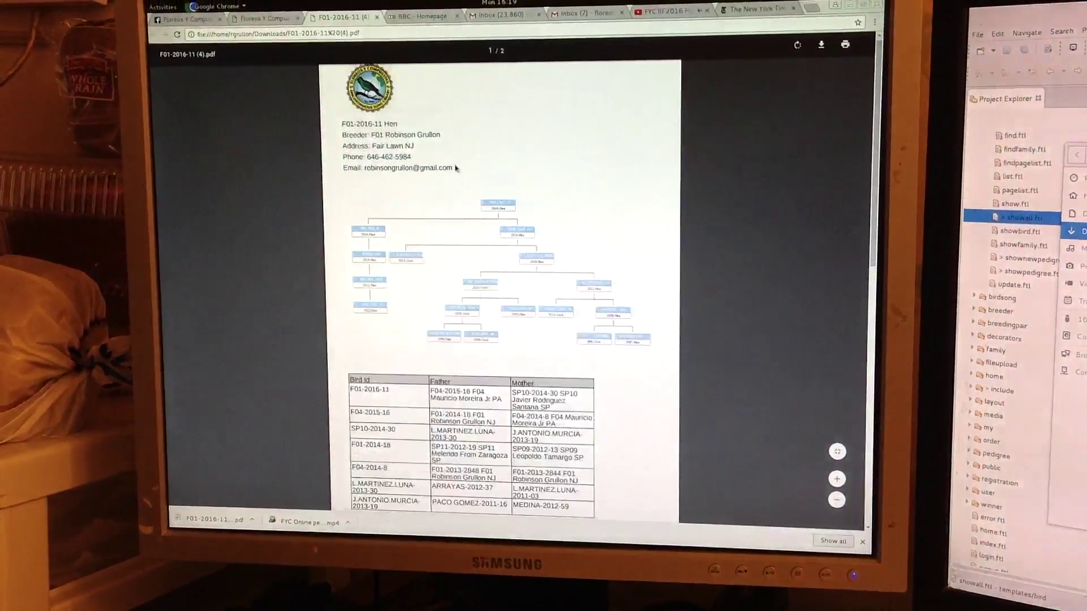
{"action": "left_click", "coordinate": [372, 30]}
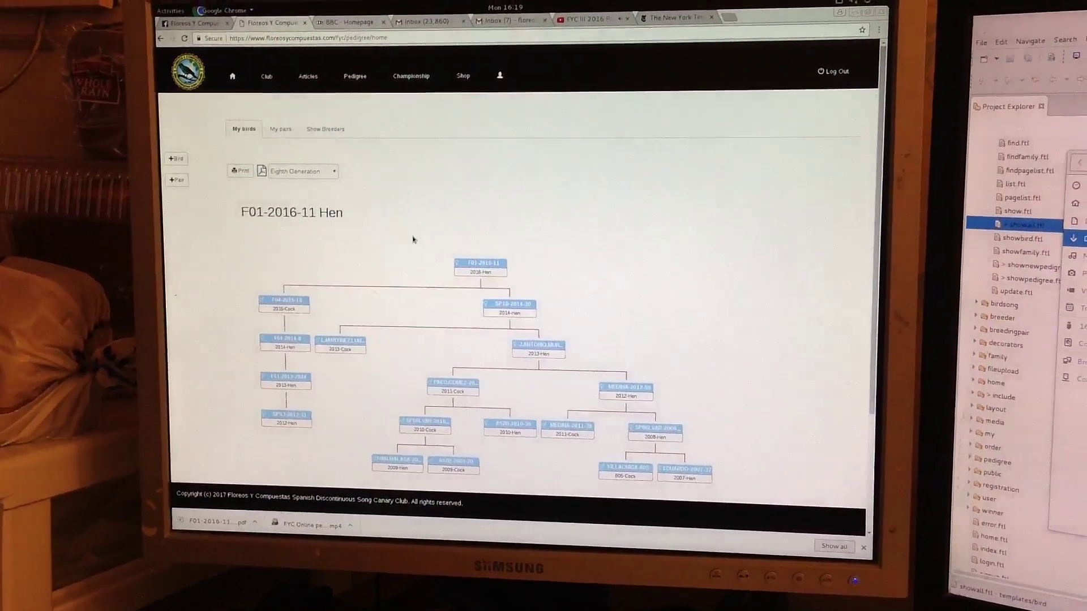
{"action": "scroll", "coordinate": [412, 240], "scroll_direction": "down", "scroll_amount": 3}
{"action": "scroll", "coordinate": [396, 249], "scroll_direction": "up", "scroll_amount": 3}
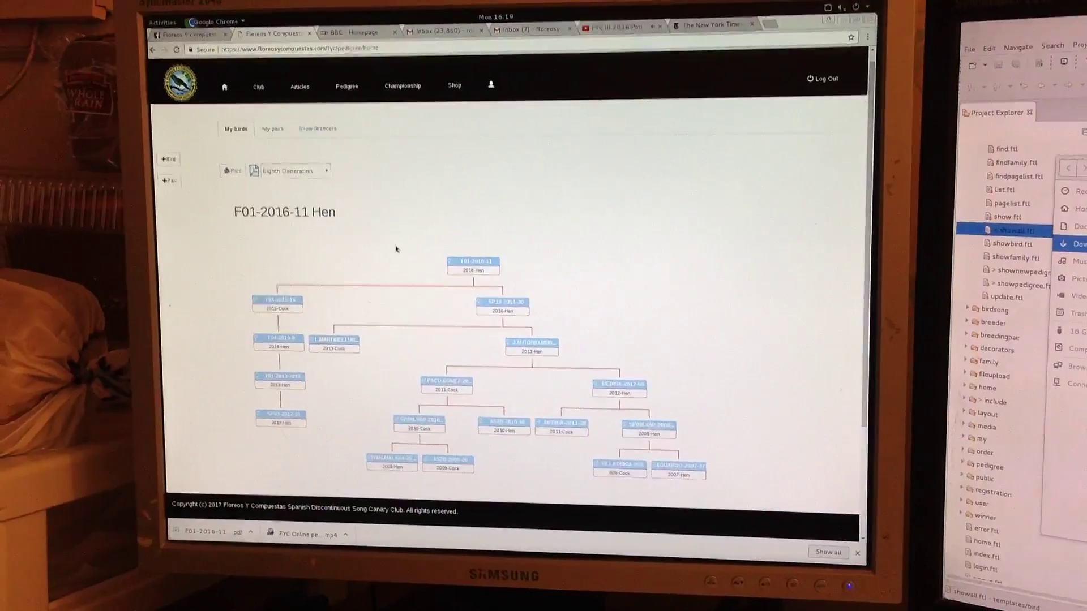
Step: Go back to the Bird List and open hen F01-2016-17's pedigree
{"action": "key", "text": "alt+Left"}
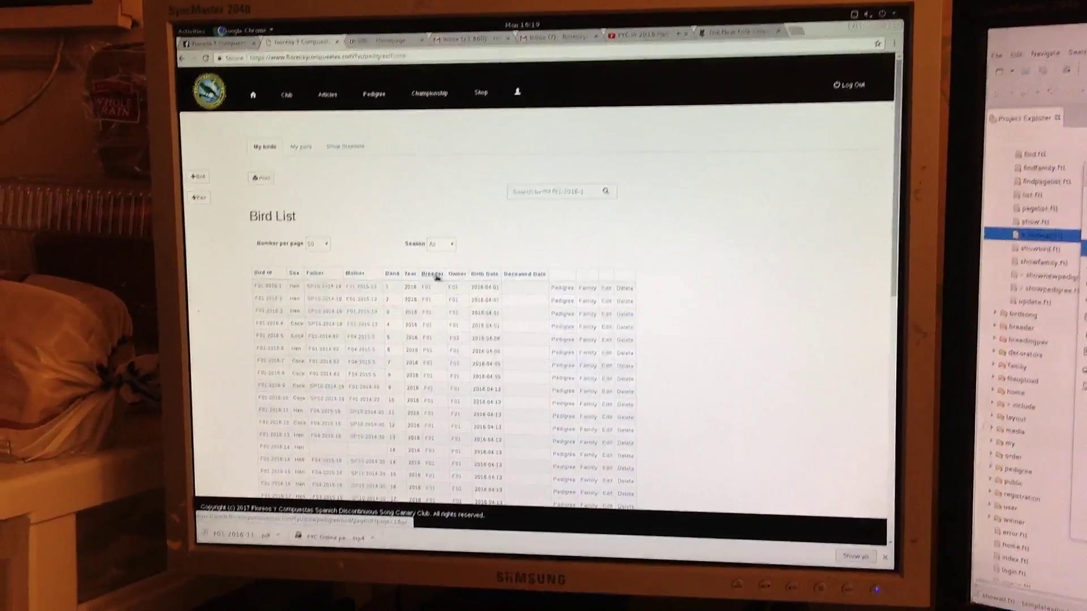
{"action": "scroll", "coordinate": [459, 357], "scroll_direction": "down", "scroll_amount": 5}
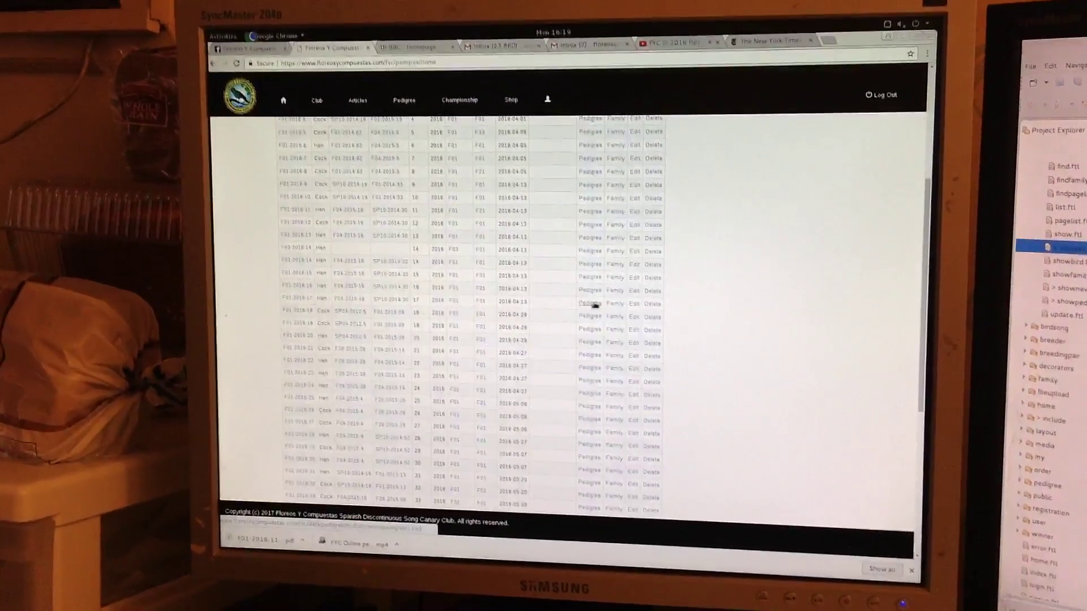
{"action": "left_click", "coordinate": [593, 304]}
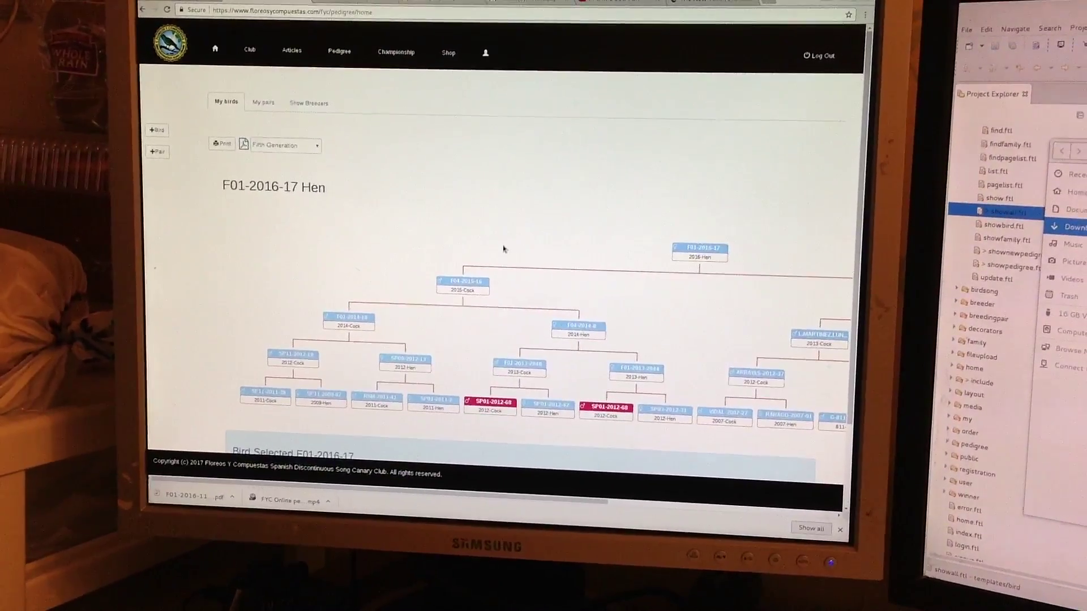
{"action": "scroll", "coordinate": [504, 249], "scroll_direction": "down", "scroll_amount": 2}
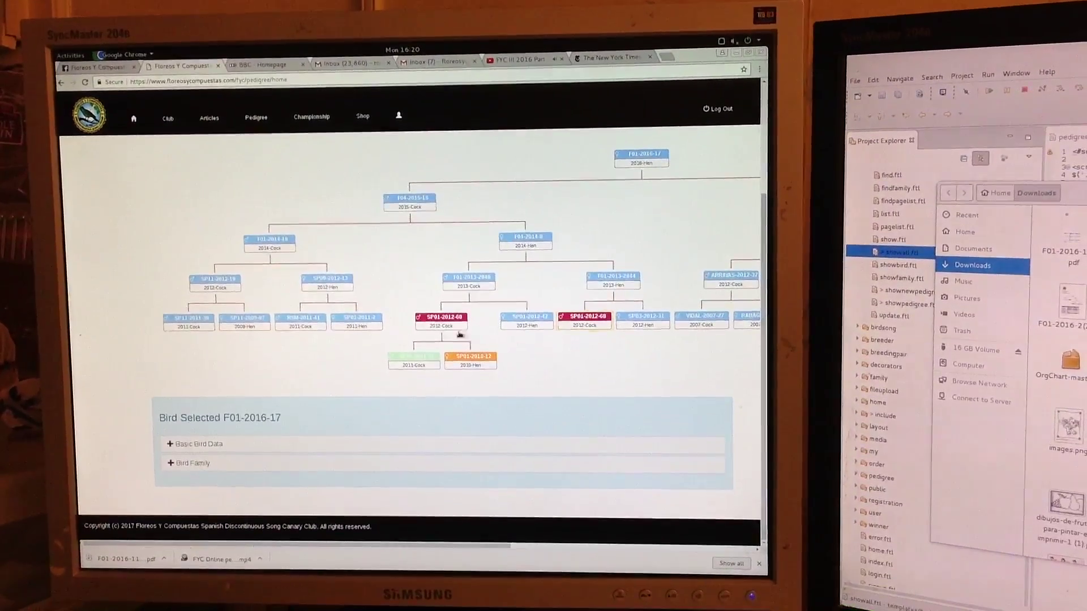
{"action": "scroll", "coordinate": [459, 334], "scroll_direction": "up", "scroll_amount": 3}
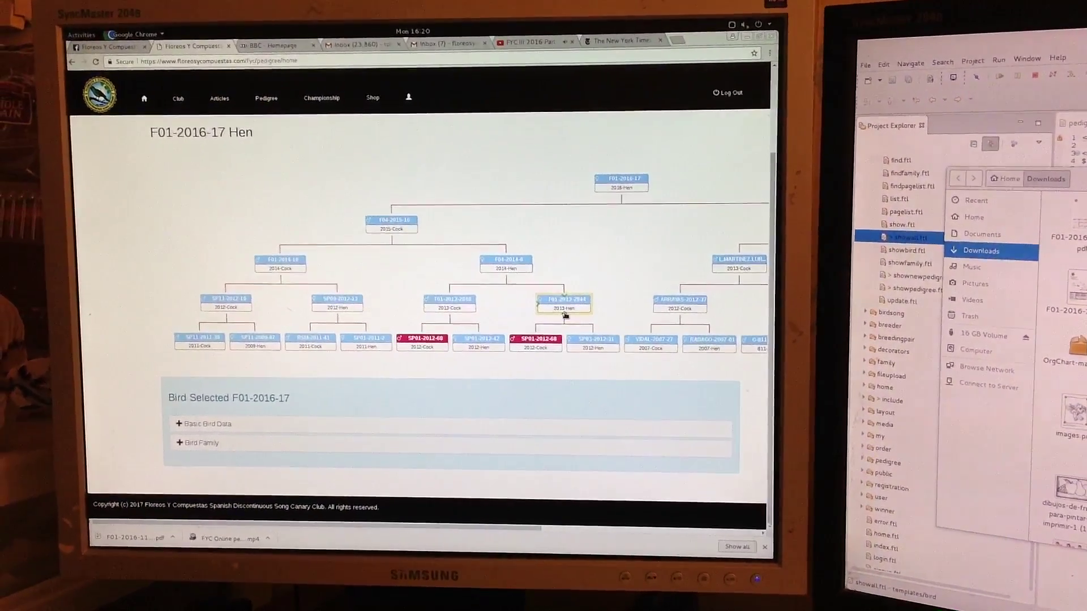
{"action": "left_click", "coordinate": [565, 306]}
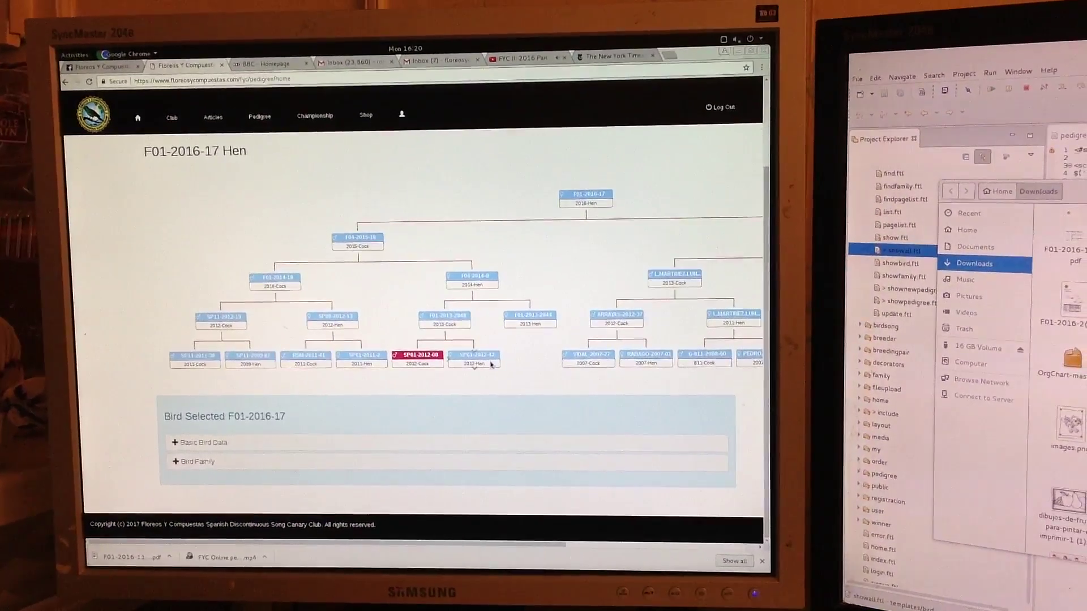
{"action": "scroll", "coordinate": [491, 364], "scroll_direction": "up", "scroll_amount": 3}
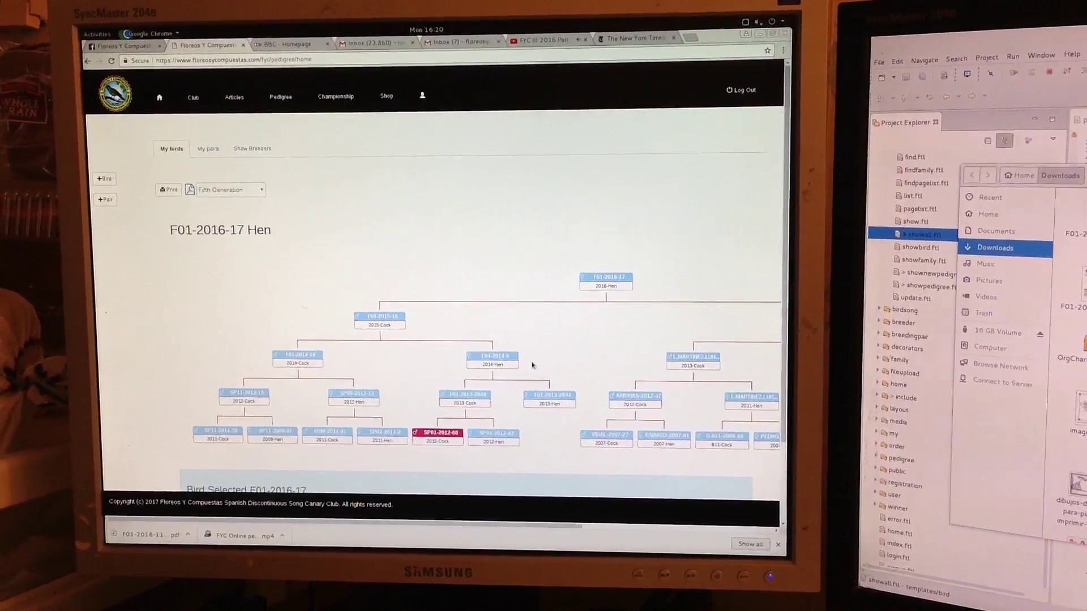